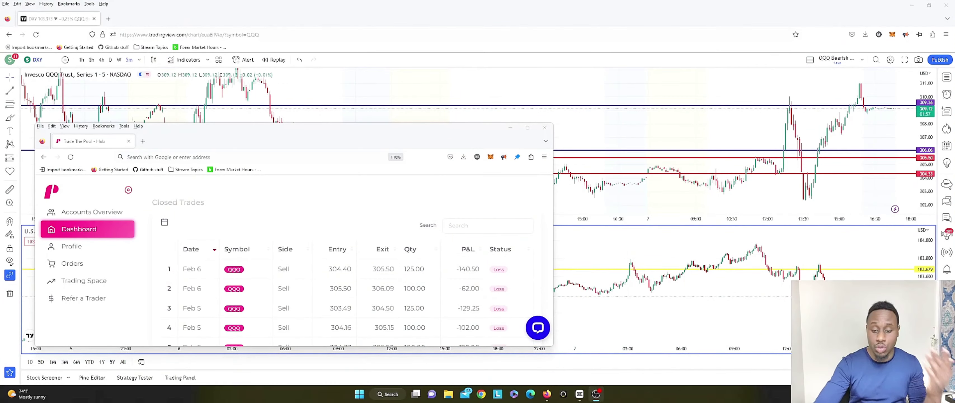
- Show the Feb 6 QQQ position details (short 304.40, closed 305.50) and pick the Horizontal Line tool
{"action": "left_click", "coordinate": [453, 263]}
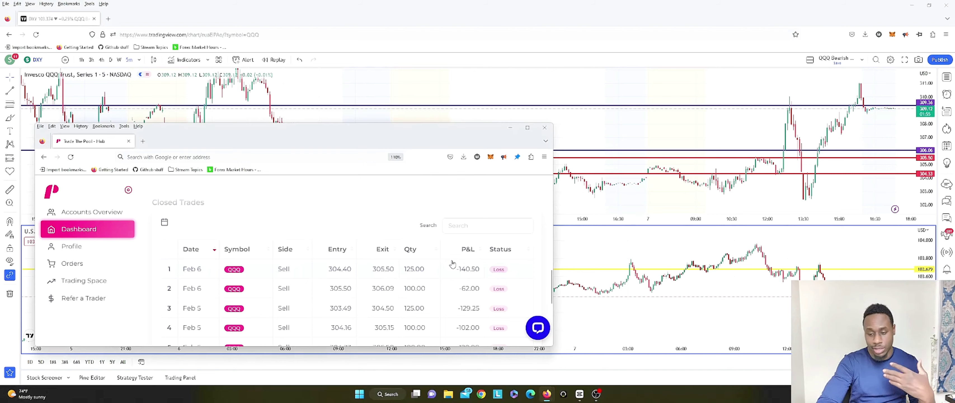
{"action": "left_click", "coordinate": [453, 265]}
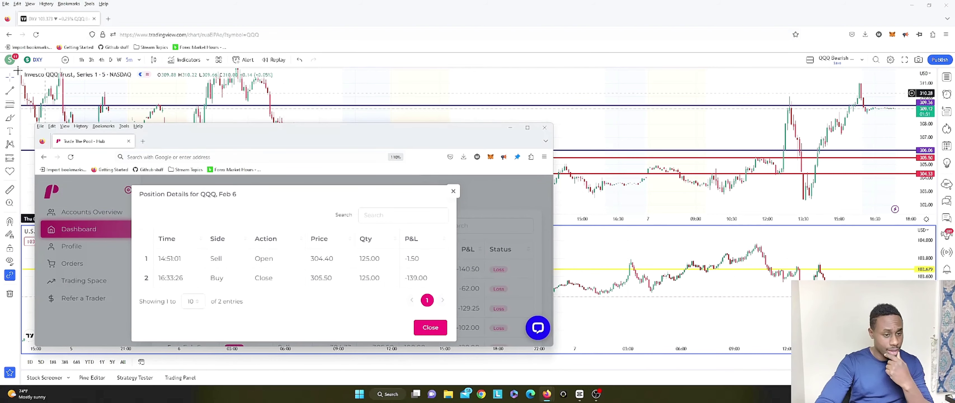
{"action": "left_click", "coordinate": [17, 91]}
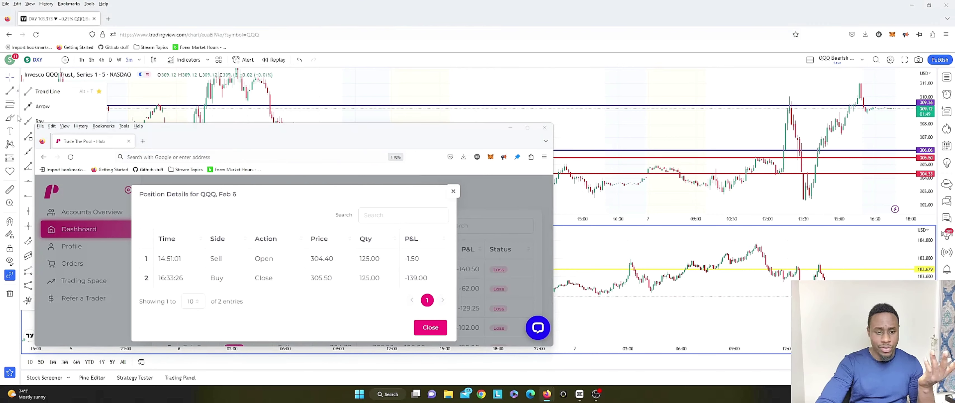
{"action": "left_click", "coordinate": [25, 197]}
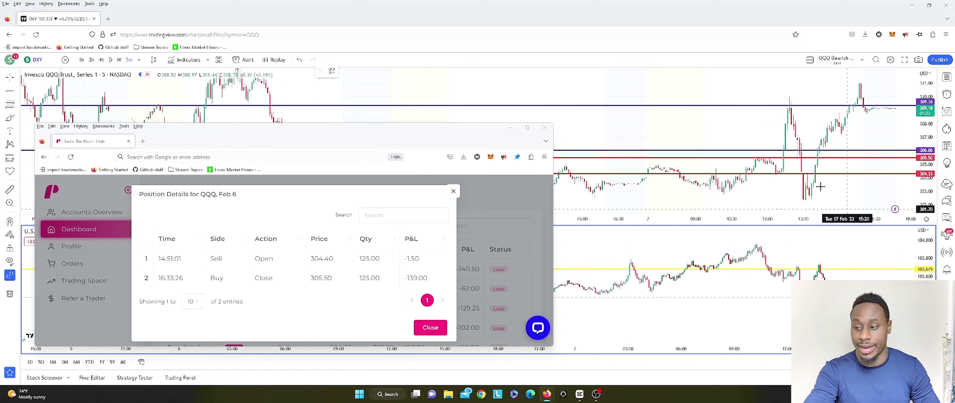
- Zoom and pan to the Feb 7 QQQ 09:00–16:00 candles, then raise the red line to about 304.37
{"action": "scroll", "coordinate": [782, 194], "scroll_direction": "up", "scroll_amount": 2}
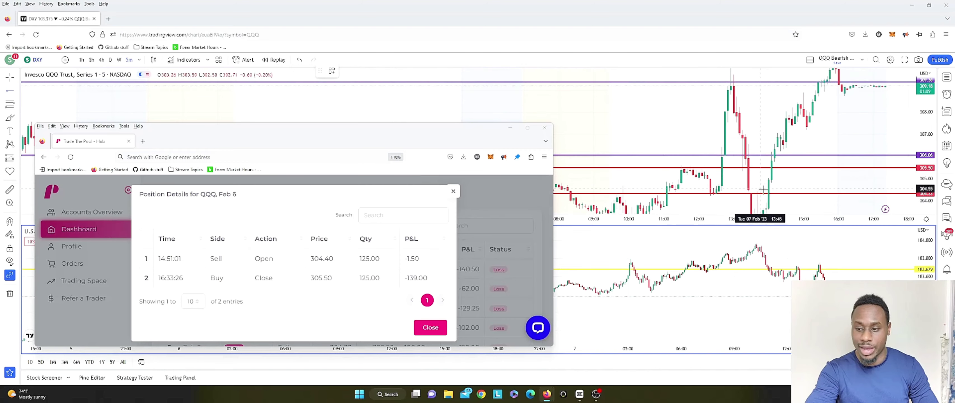
{"action": "scroll", "coordinate": [687, 205], "scroll_direction": "up", "scroll_amount": 3}
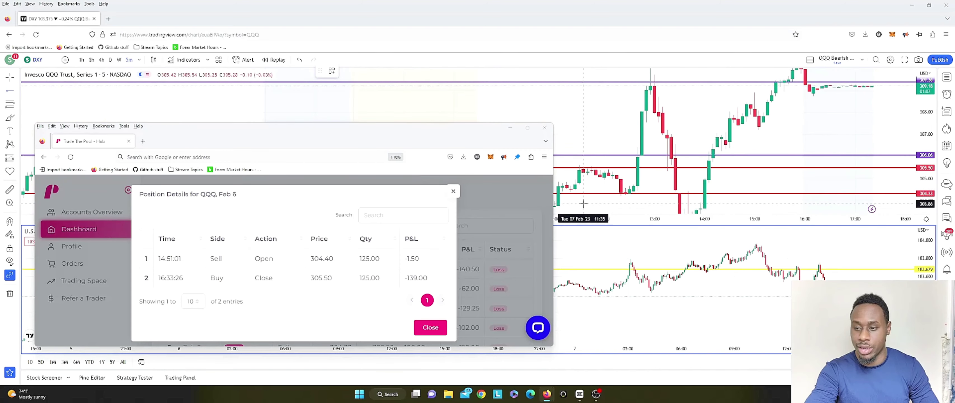
{"action": "left_click", "coordinate": [580, 206]}
{"action": "left_click_drag", "start_coordinate": [605, 207], "coordinate": [760, 207]}
{"action": "left_click_drag", "start_coordinate": [665, 191], "coordinate": [652, 182]}
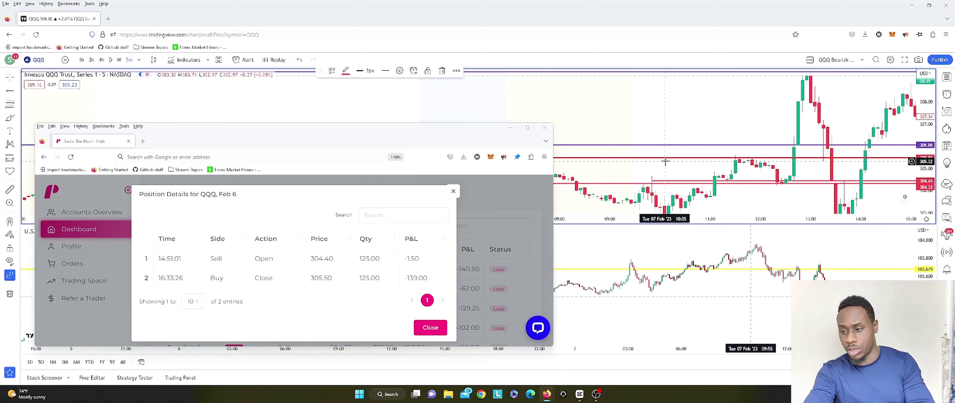
- Delete the old line near 305.50 and raise the red price line to about 304.43
{"action": "key", "text": "Delete"}
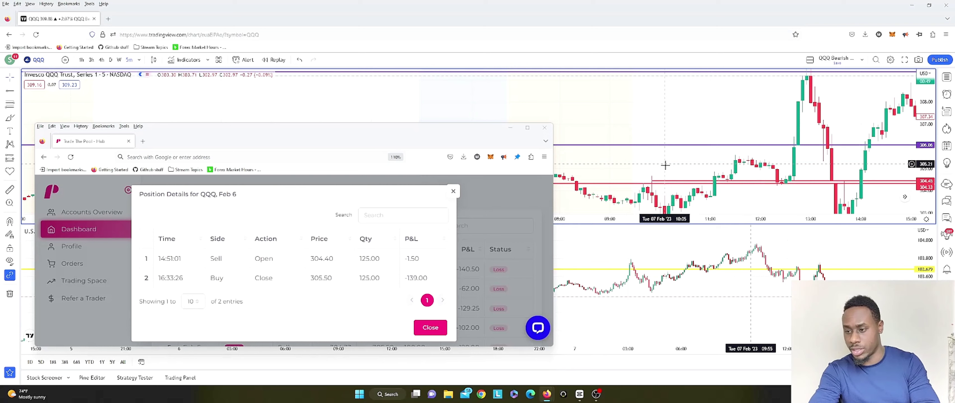
{"action": "left_click", "coordinate": [641, 187]}
{"action": "left_click_drag", "start_coordinate": [641, 188], "coordinate": [661, 181]}
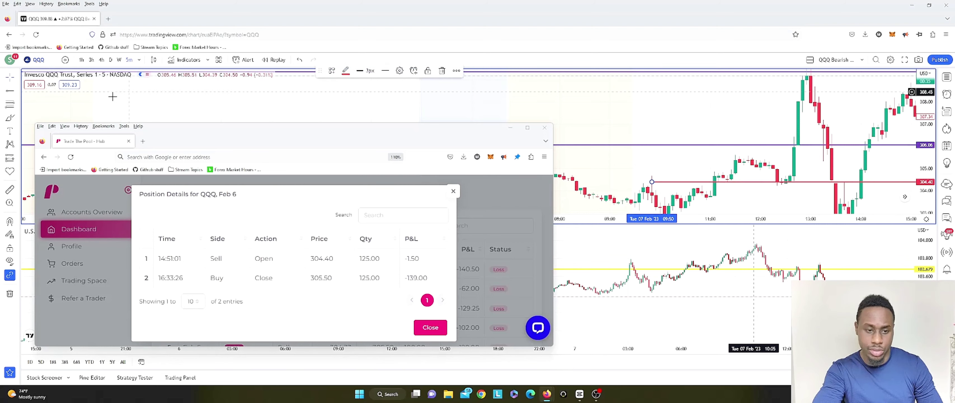
{"action": "left_click", "coordinate": [68, 141]}
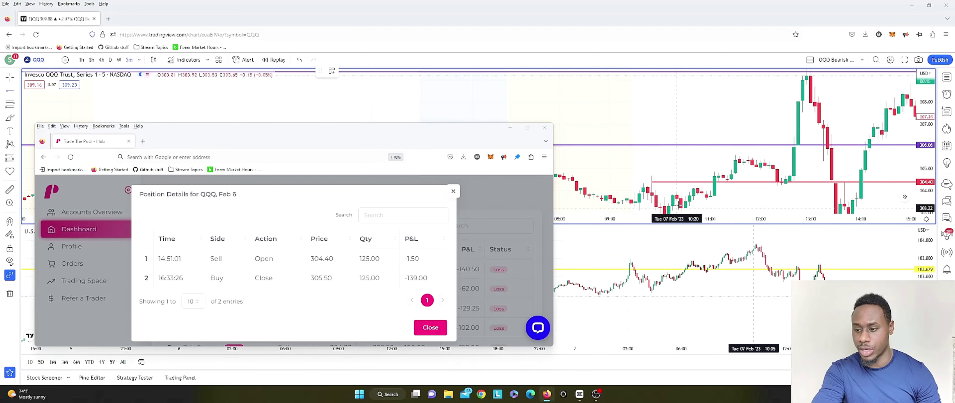
- Move the red horizontal ray up to about 305.24 and stretch the price scale vertically
{"action": "left_click_drag", "start_coordinate": [704, 202], "coordinate": [703, 168]}
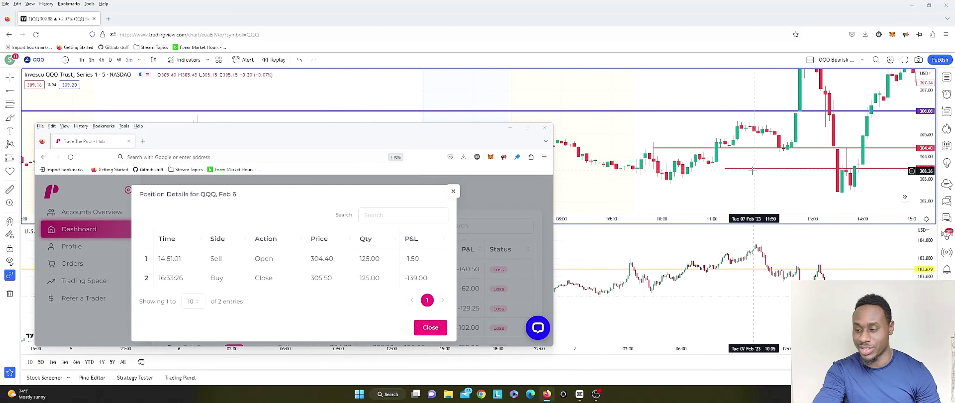
{"action": "left_click_drag", "start_coordinate": [753, 171], "coordinate": [766, 126]}
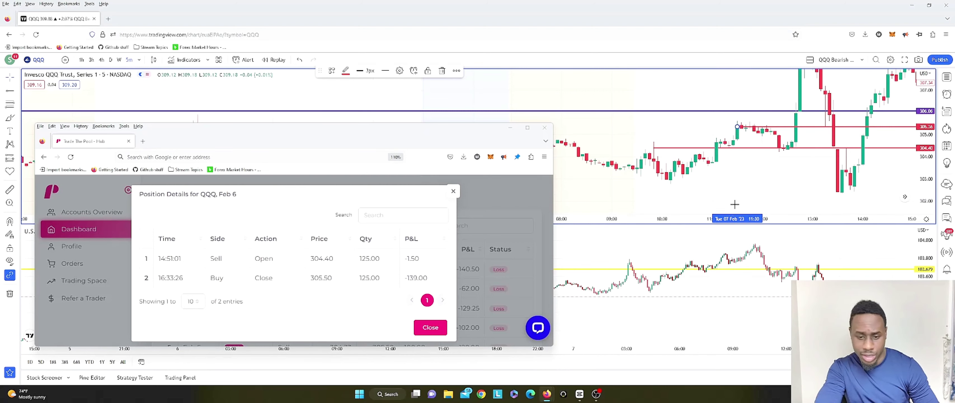
{"action": "left_click_drag", "start_coordinate": [737, 128], "coordinate": [740, 126]}
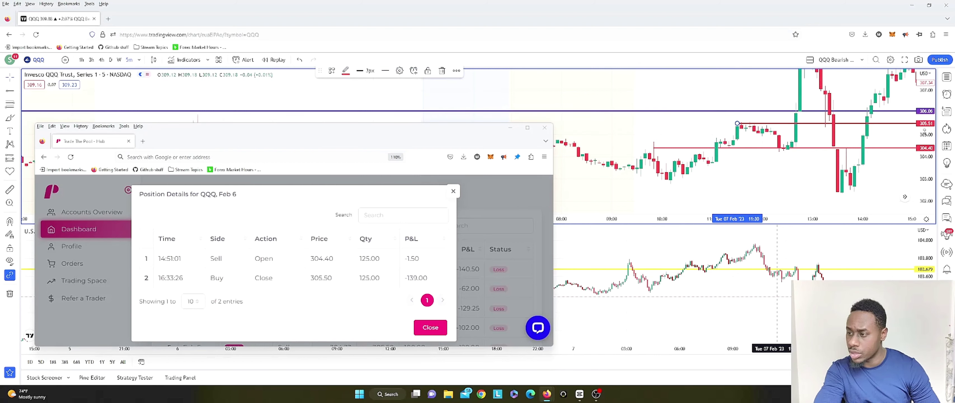
{"action": "left_click_drag", "start_coordinate": [915, 127], "coordinate": [915, 105]}
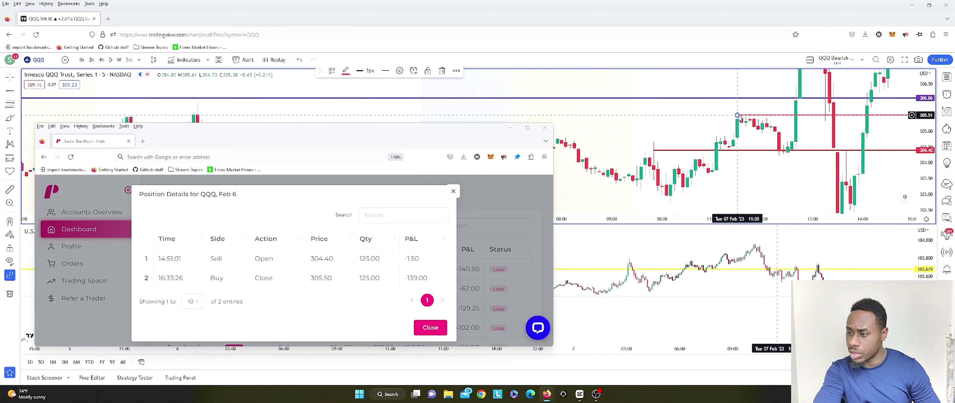
- Fine-tune the red ray to about 305.53 and close the Feb 6 position details
{"action": "left_click_drag", "start_coordinate": [740, 118], "coordinate": [738, 115]}
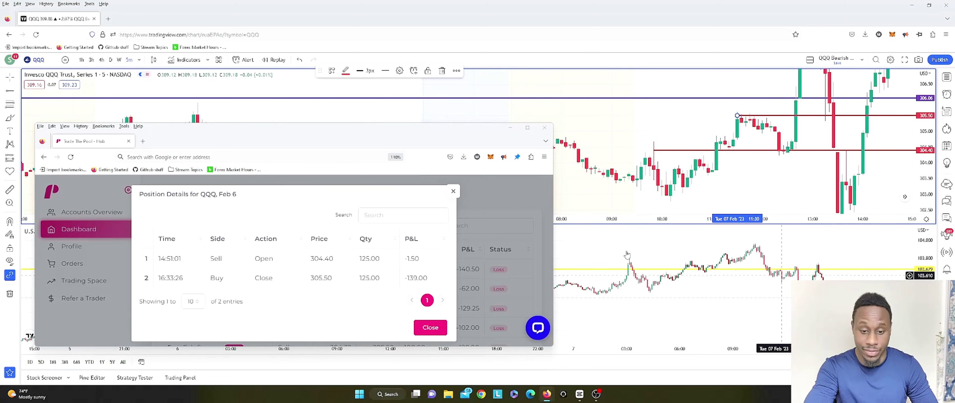
{"action": "left_click", "coordinate": [454, 190]}
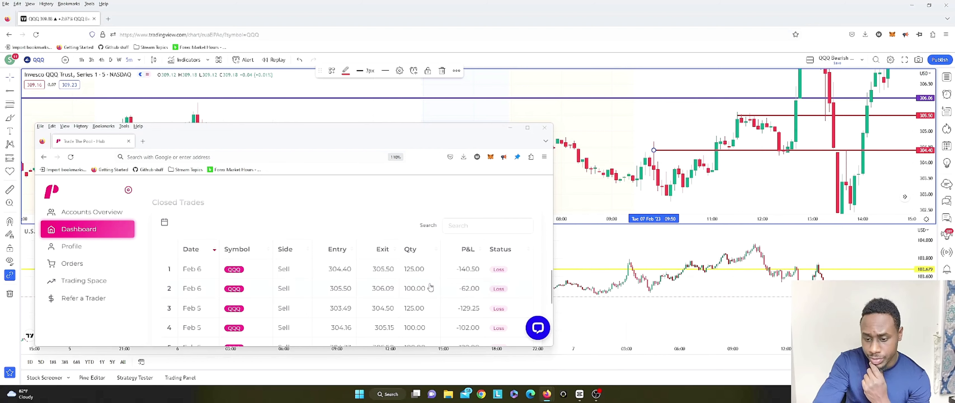
{"action": "left_click", "coordinate": [422, 288]}
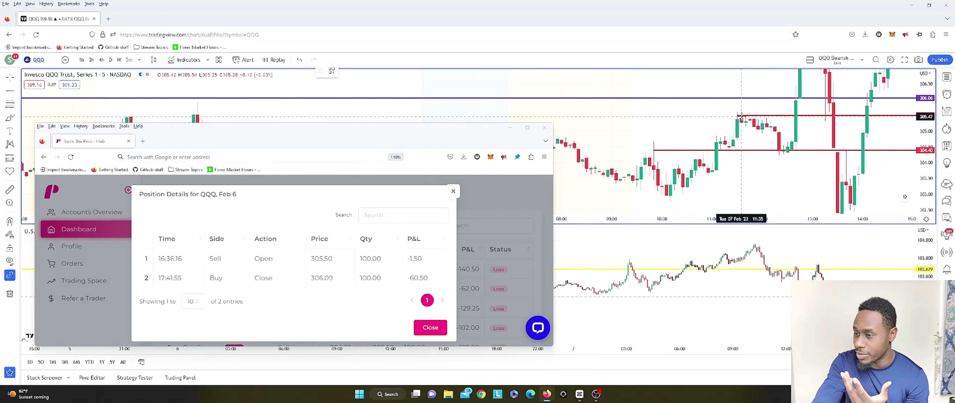
{"action": "left_click", "coordinate": [742, 116]}
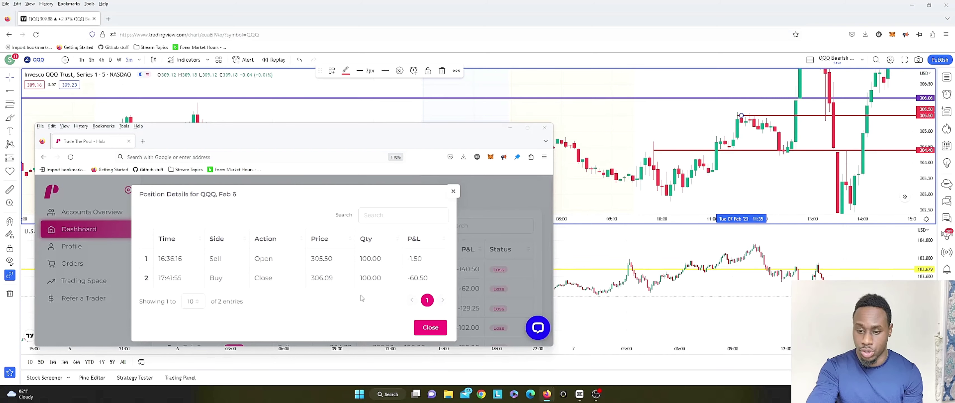
- Delete the 304.40 line and mark the 306.09 exit price with a ray on later Feb 7 candles
{"action": "left_click", "coordinate": [754, 153]}
{"action": "left_click", "coordinate": [753, 151]}
{"action": "key", "text": "Delete"}
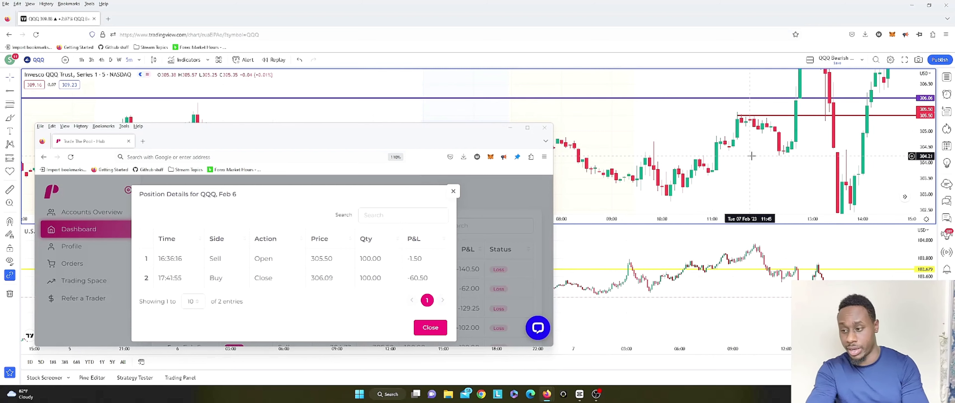
{"action": "left_click_drag", "start_coordinate": [753, 164], "coordinate": [686, 195]}
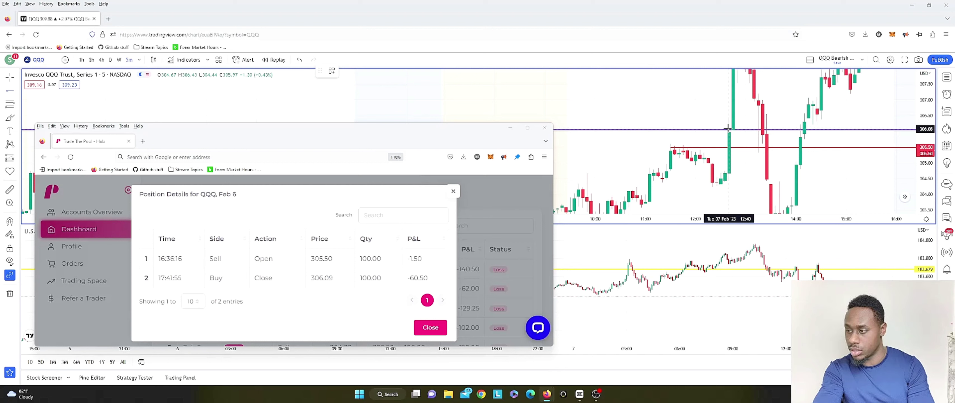
{"action": "left_click", "coordinate": [728, 128]}
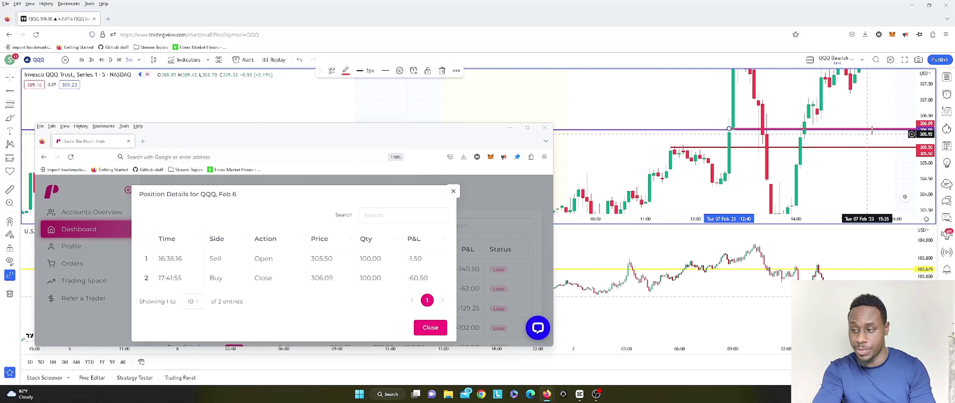
- Close the position details, delete the red 305.50 line, and compress the QQQ price range to 299–309
{"action": "left_click", "coordinate": [452, 194]}
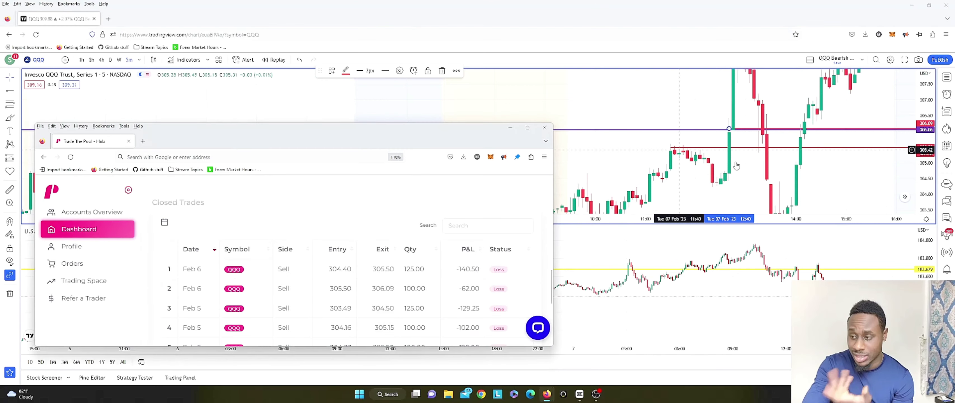
{"action": "left_click", "coordinate": [747, 147]}
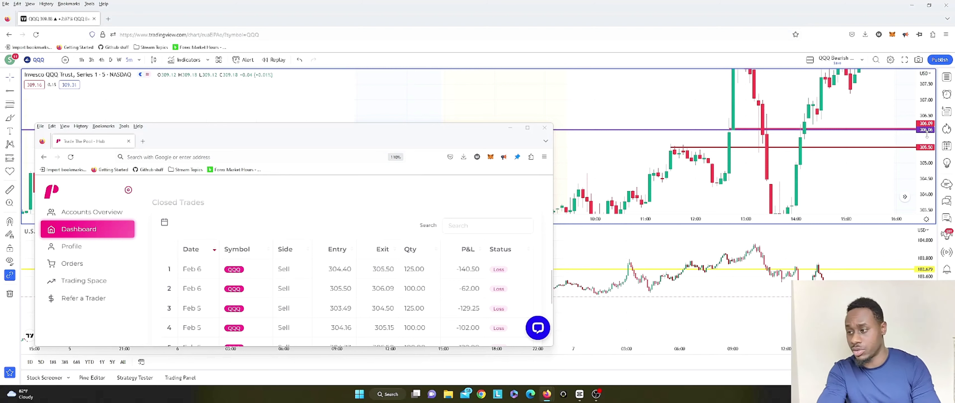
{"action": "left_click", "coordinate": [748, 116]}
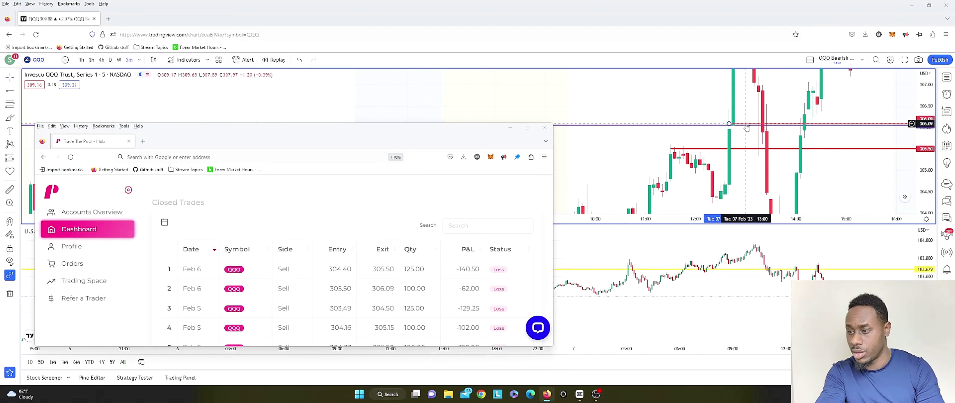
{"action": "key", "text": "Delete"}
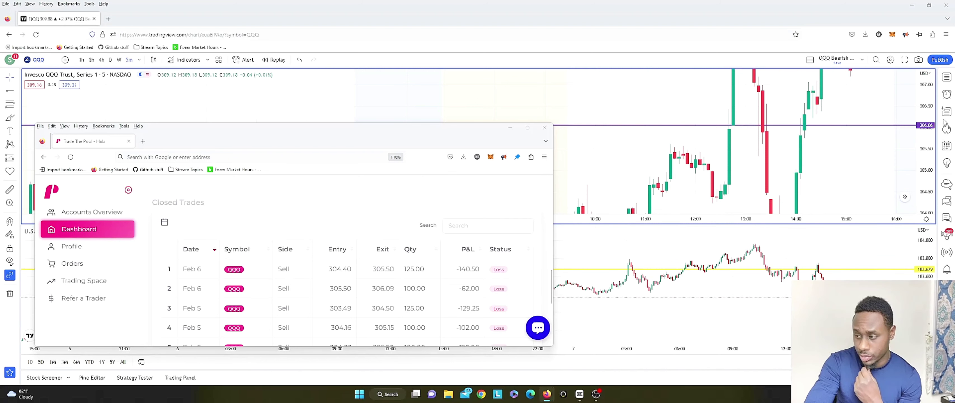
{"action": "left_click_drag", "start_coordinate": [934, 126], "coordinate": [931, 148]}
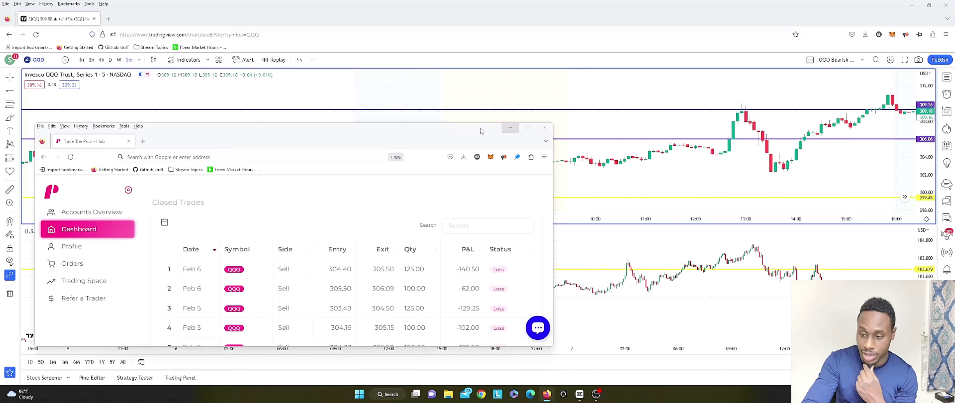
- Put away the Trade The Pool window and pan the DXY pane to its latest candles
{"action": "left_click", "coordinate": [544, 128]}
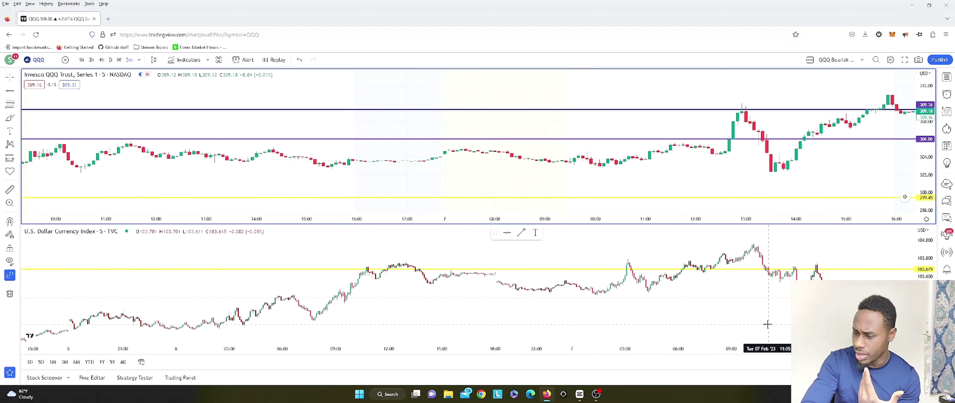
{"action": "left_click_drag", "start_coordinate": [751, 262], "coordinate": [674, 255]}
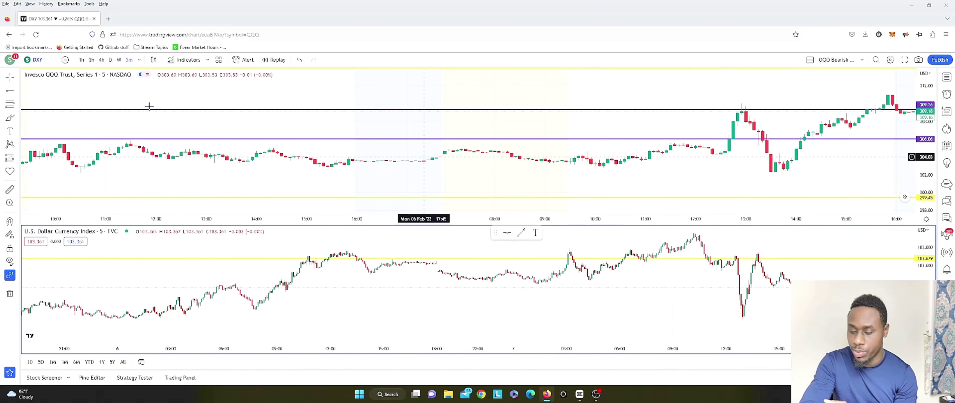
- Search 'BTC' in the lower pane's Symbol Search and load BTCUSD in place of DXY
{"action": "left_click", "coordinate": [48, 61]}
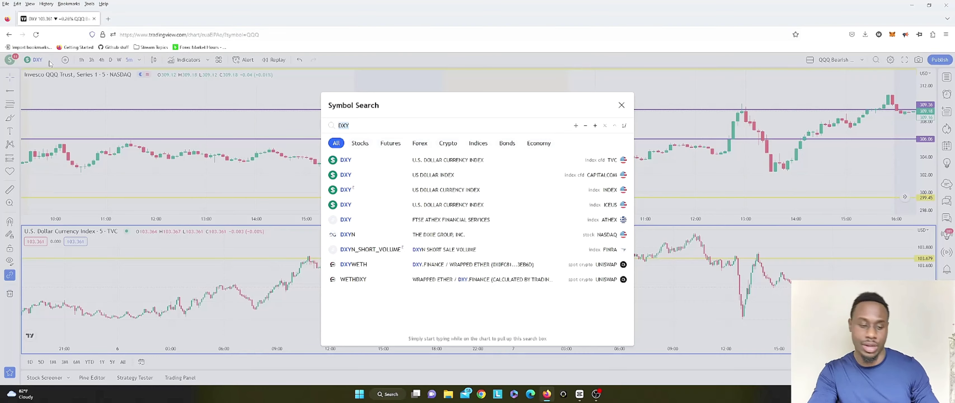
{"action": "type", "text": "BTC"}
{"action": "key", "text": "Return"}
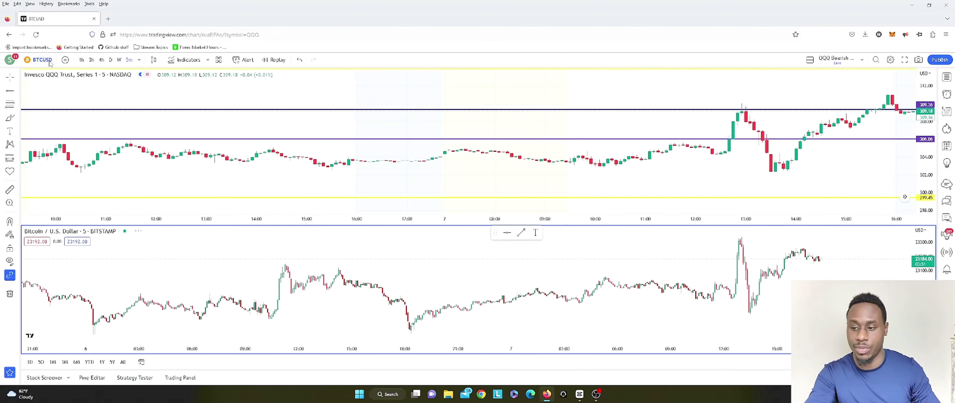